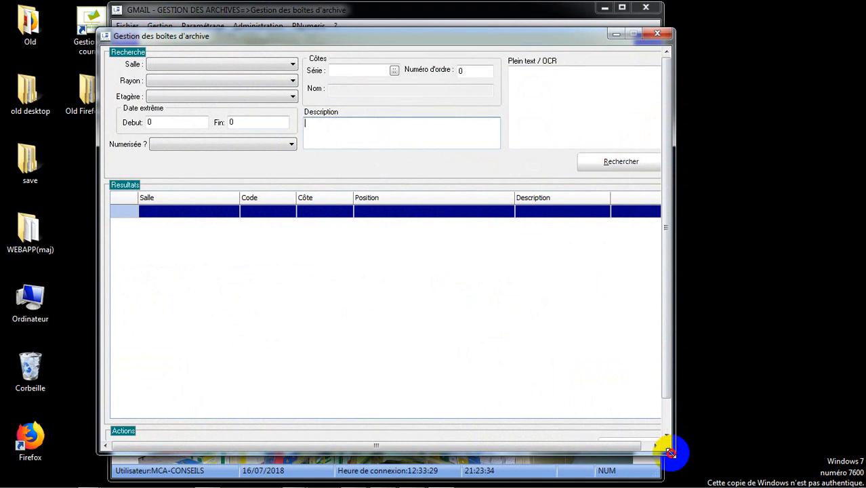
Enlarge the archive box window, list all archive boxes without filters and widen the Description column.
left_click_drag(671, 450, 682, 466)
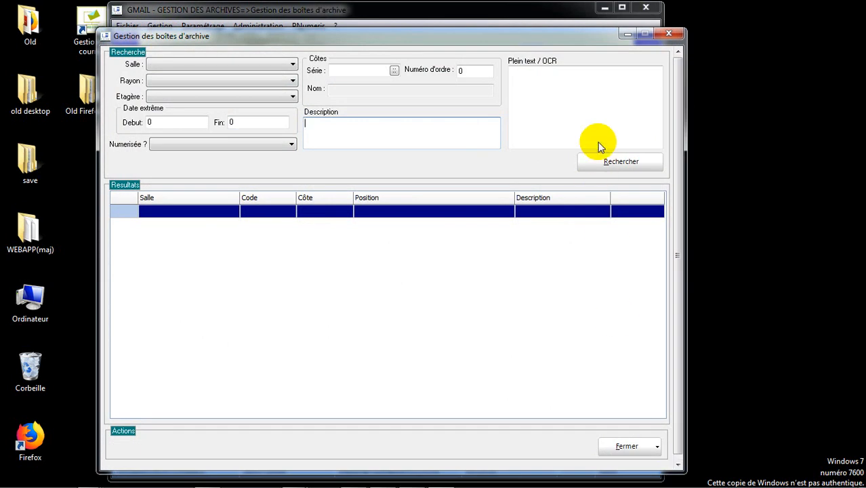
left_click(600, 166)
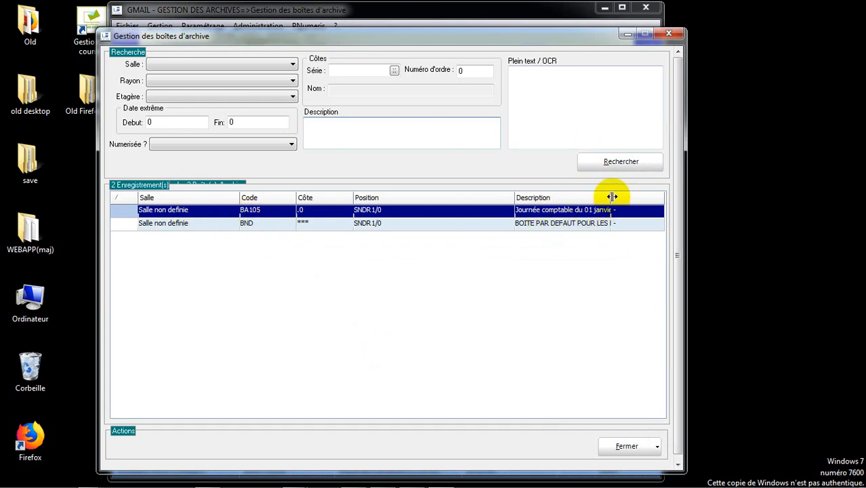
left_click_drag(610, 197, 653, 197)
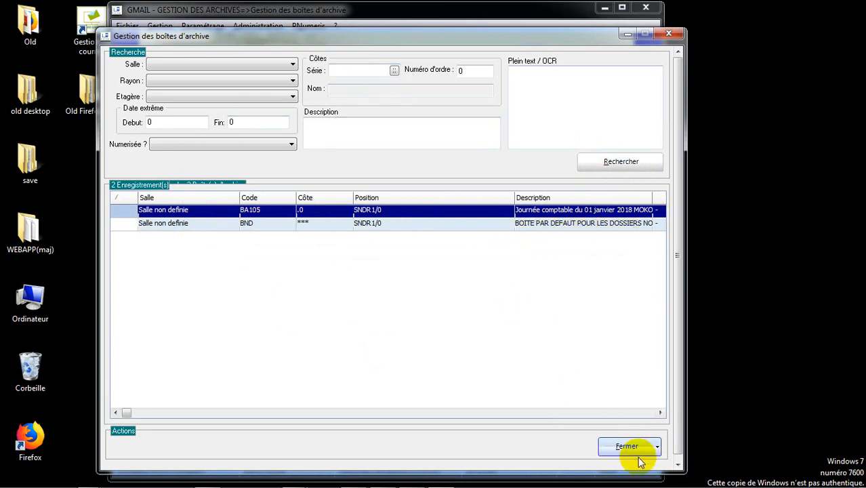
Start adding a new archive box with the code JCMKL12102018.
left_click(656, 446)
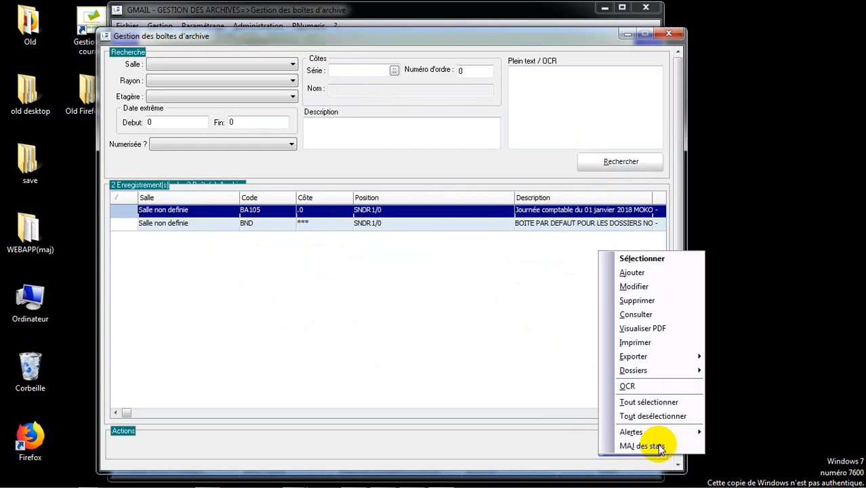
left_click(641, 272)
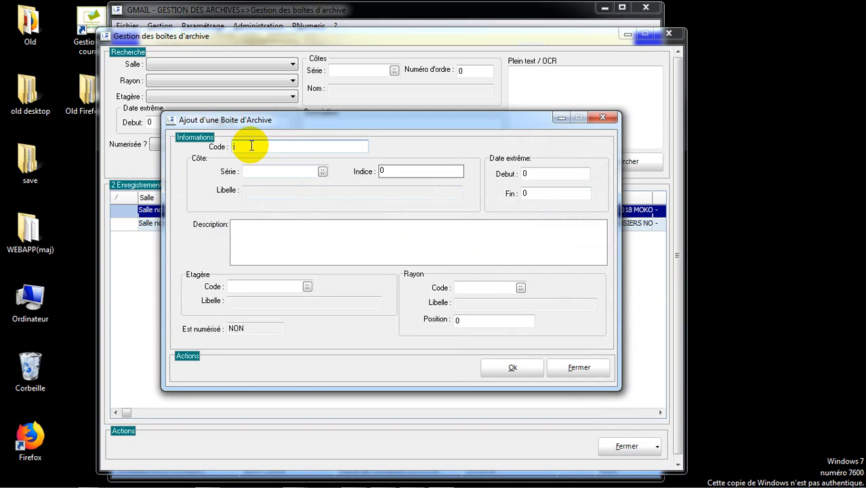
type("JC")
type("MKL")
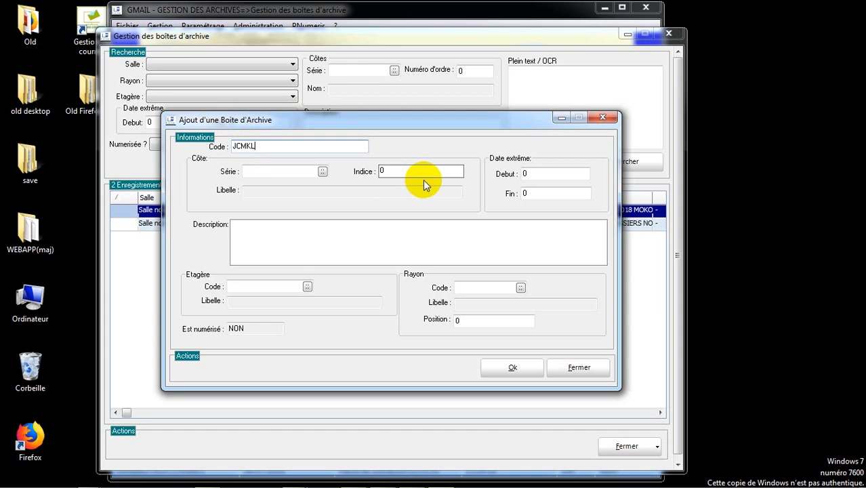
type("12102018")
Describe the box as "JOURNAL COMPTABLE DU 12 OCTOBRE 2018" and assign it to the rayon SNDR1 (Rayon fourre tout).
left_click(233, 226)
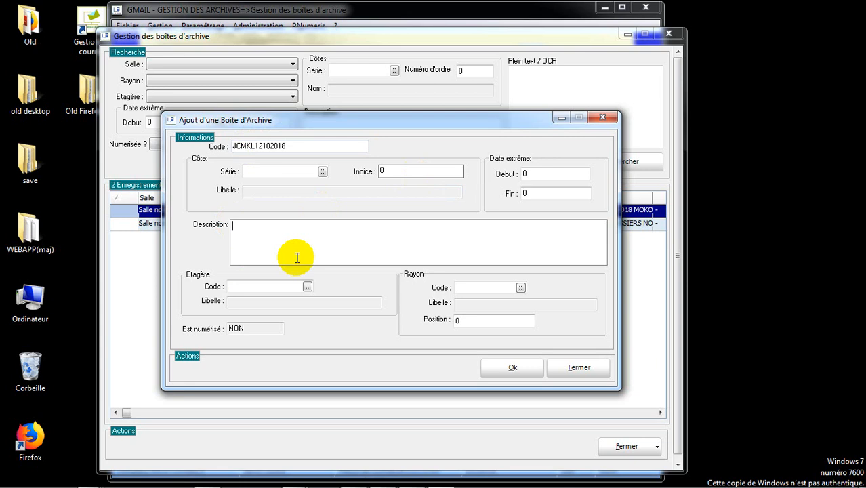
type("JOURNAL COMPTABLE DU")
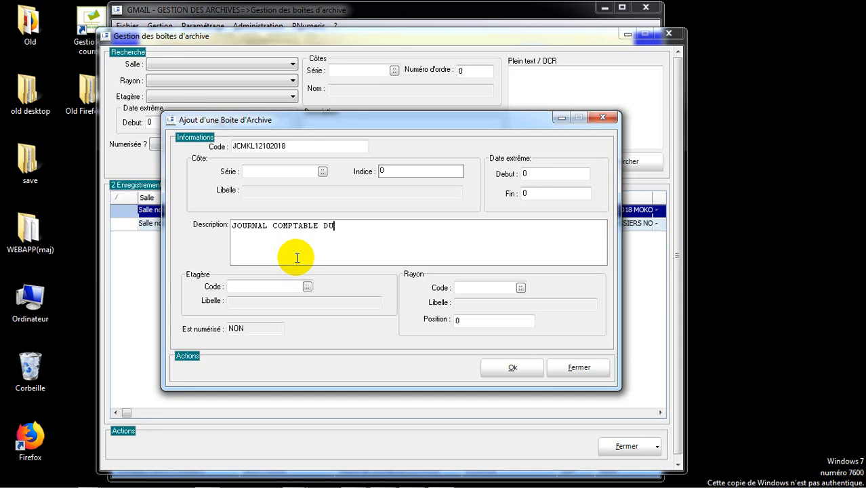
type(" 12 OCTOBRE 2018")
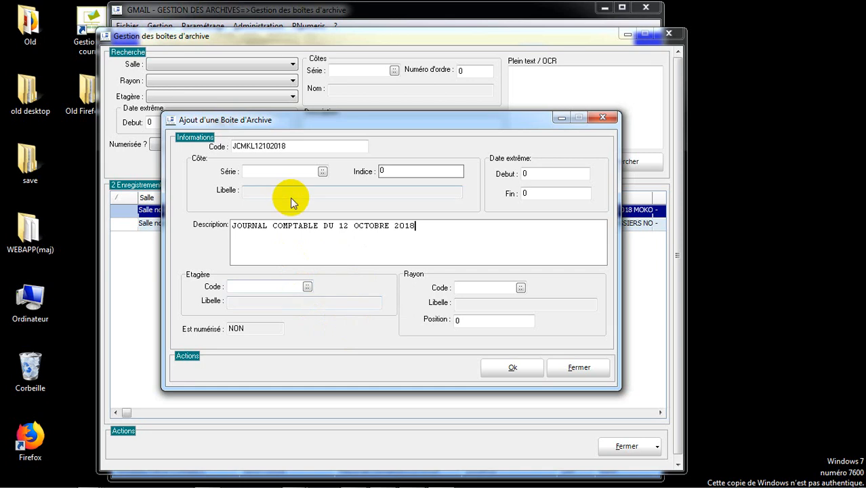
left_click(519, 290)
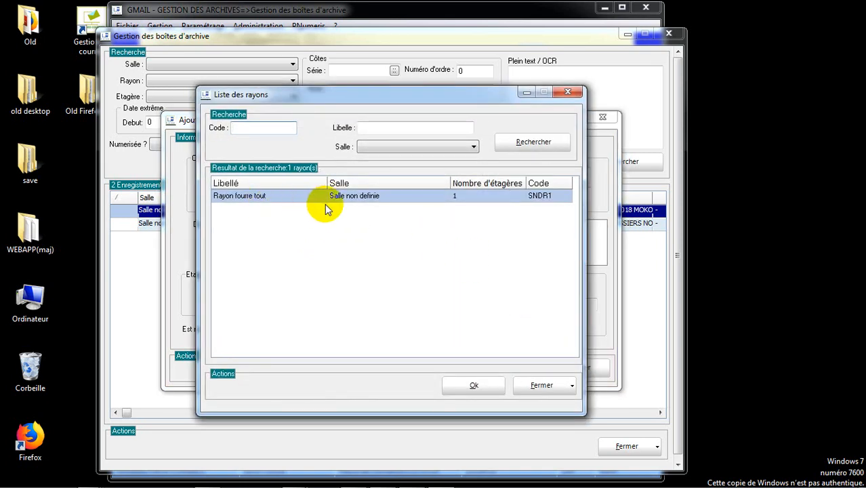
left_click(470, 381)
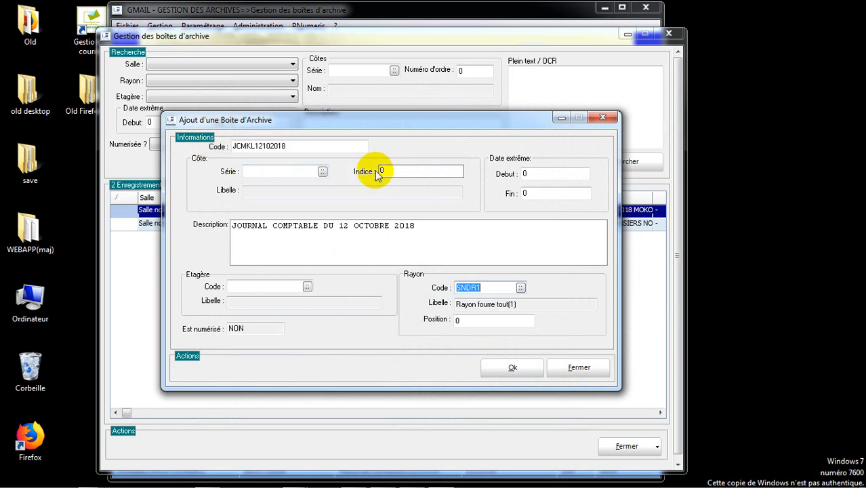
Set the box's extreme dates to 2018 for both start and end, and save the new record.
left_click(518, 173)
left_click(524, 174)
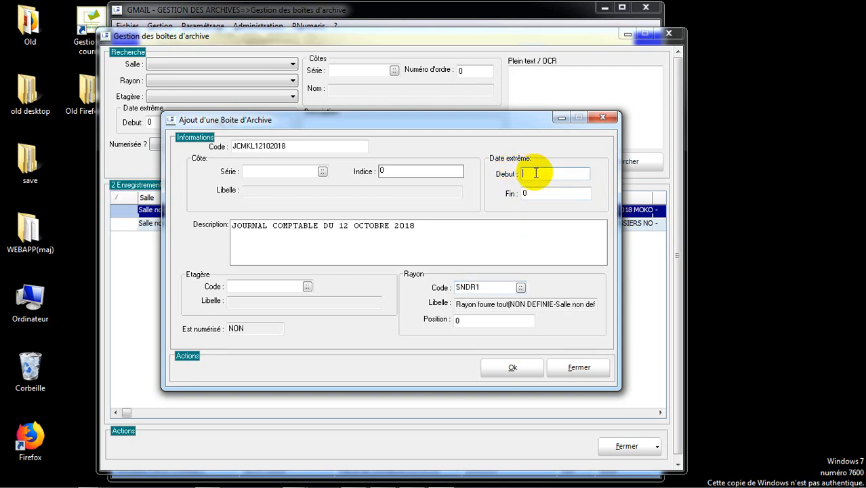
type("2018")
left_click_drag(521, 191, 546, 194)
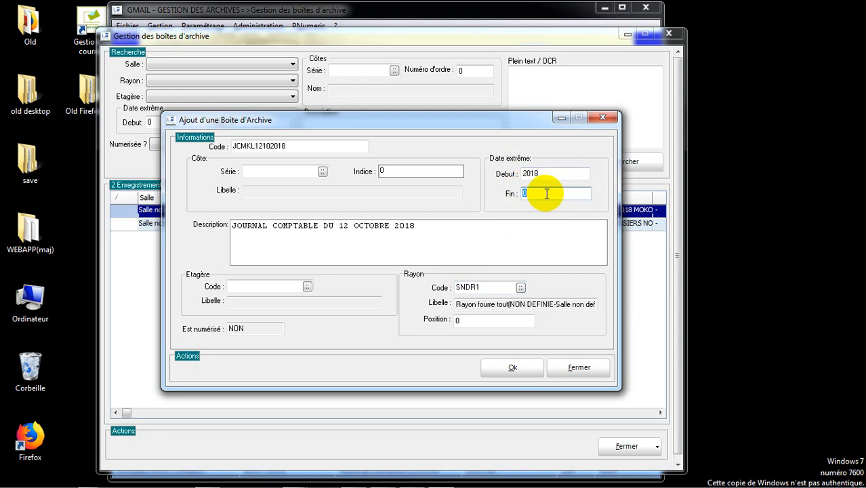
type("2018")
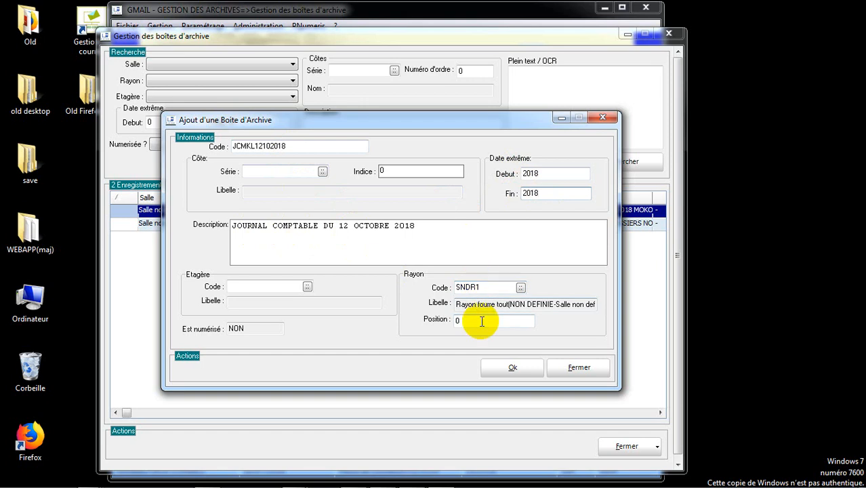
left_click(515, 367)
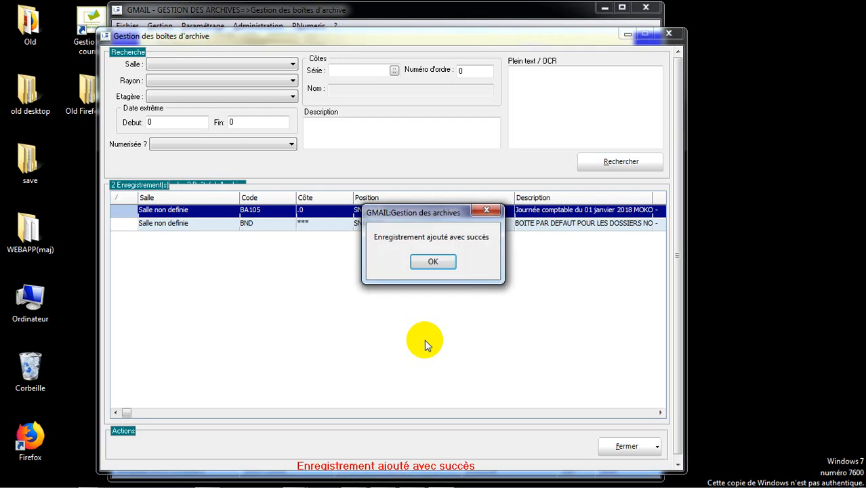
left_click(432, 261)
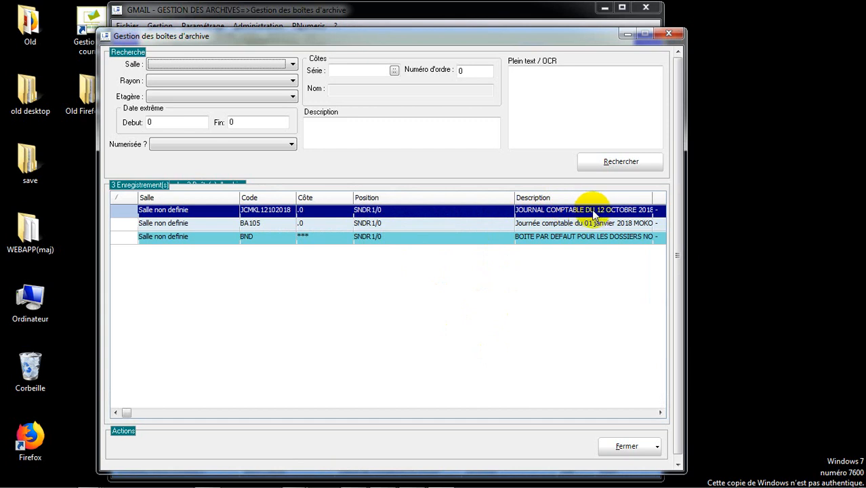
Search the archive boxes for the description "OCTOBRE" and consult the record of the matching box.
left_click(308, 122)
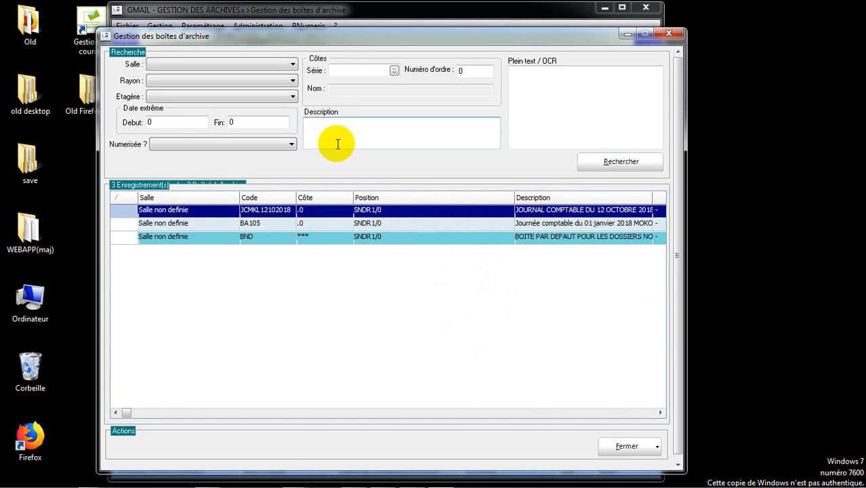
type("0")
left_click(614, 163)
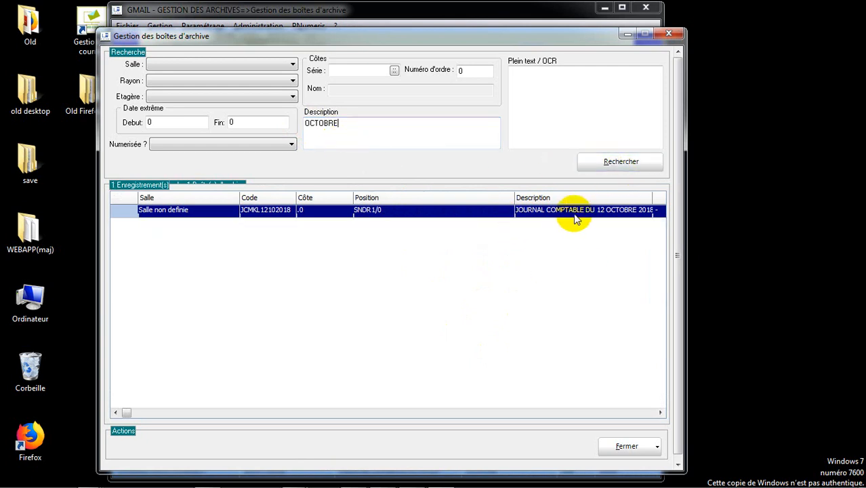
double_click(390, 215)
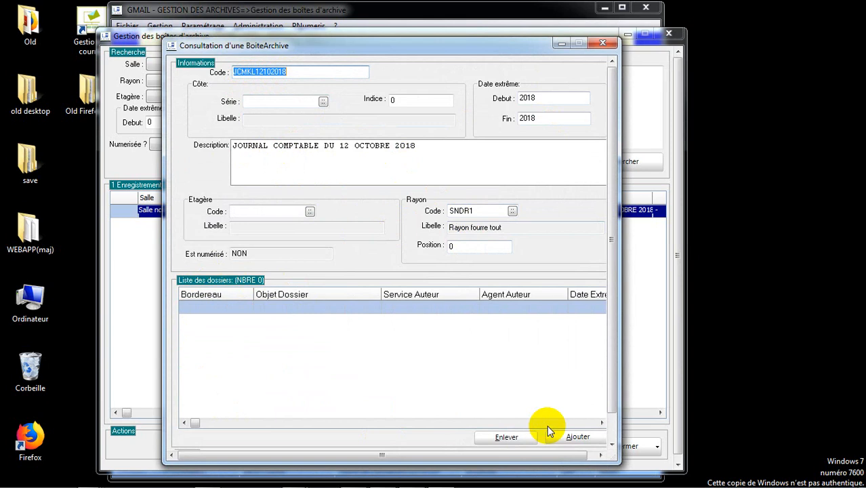
left_click(609, 44)
Clear the description filter and list all archive boxes again.
double_click(353, 125)
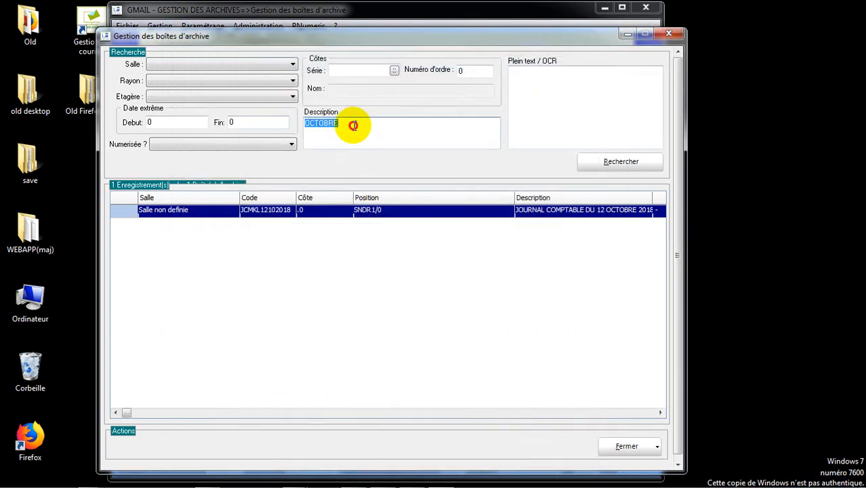
key("BackSpace")
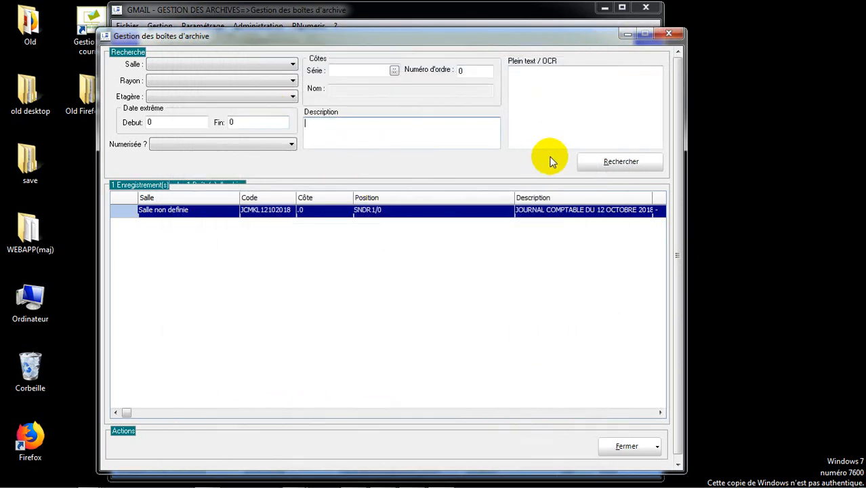
left_click(601, 162)
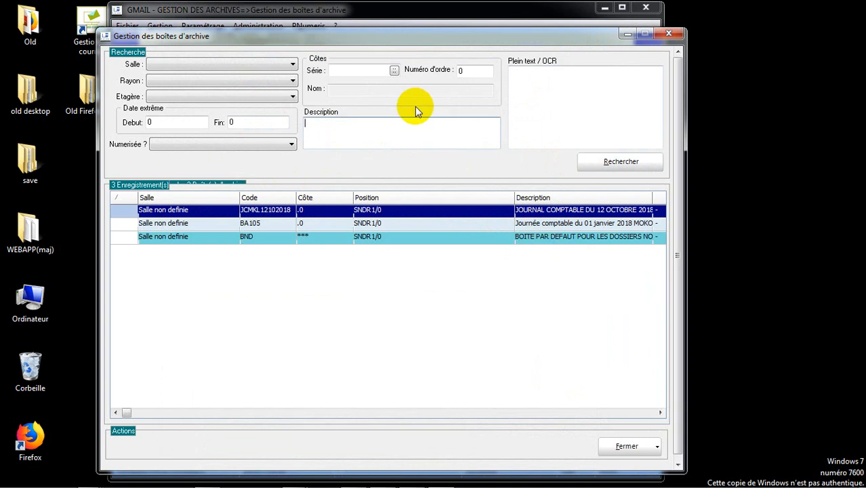
Search the archive boxes for the description "DOSSIER".
type("DOOSIER")
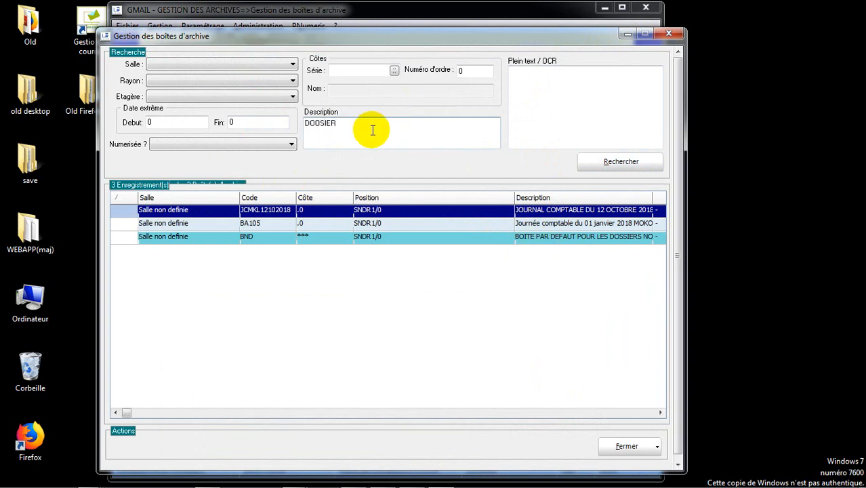
key("Left")
key("BackSpace")
type("S")
left_click(596, 160)
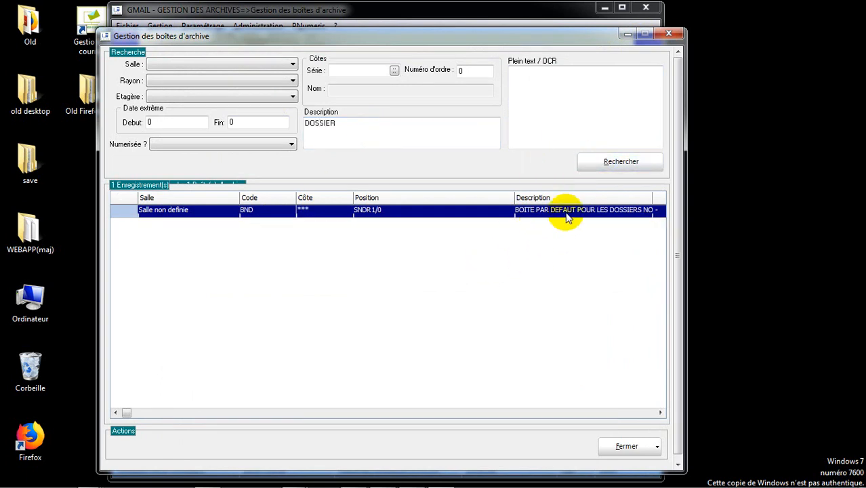
Consult the record of the BND box, check its "Est numérisé" field and close the record.
left_click(427, 211)
double_click(427, 214)
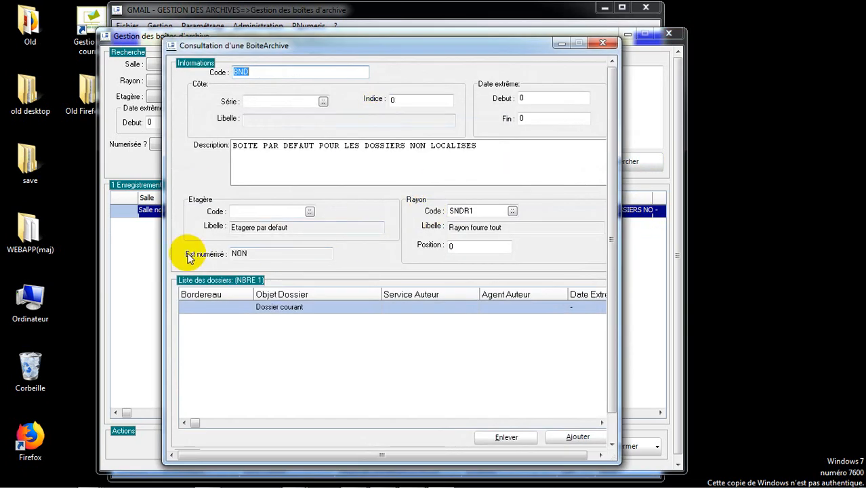
left_click(237, 254)
left_click_drag(237, 254, 265, 250)
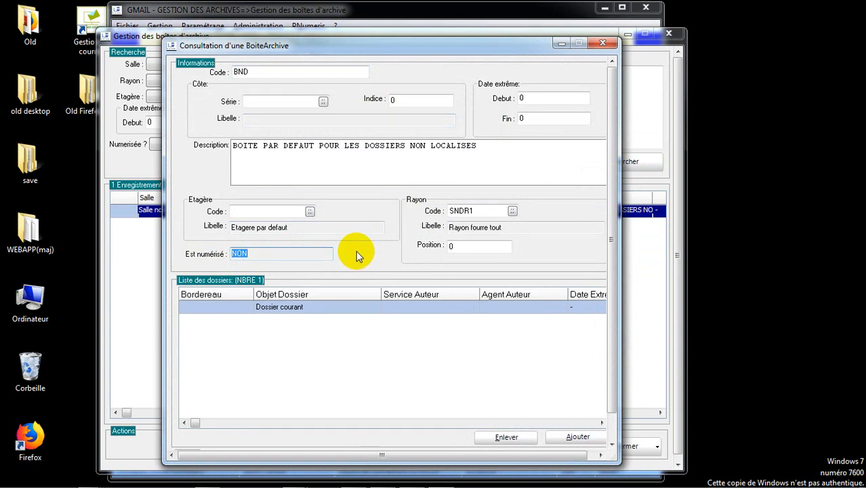
left_click(602, 43)
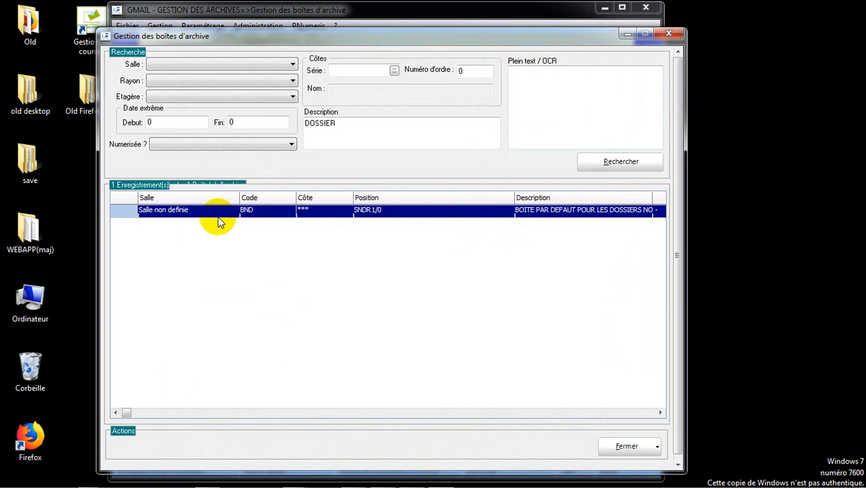
Close the archive box management window, reopen it and enlarge it to show the available actions.
left_click(667, 33)
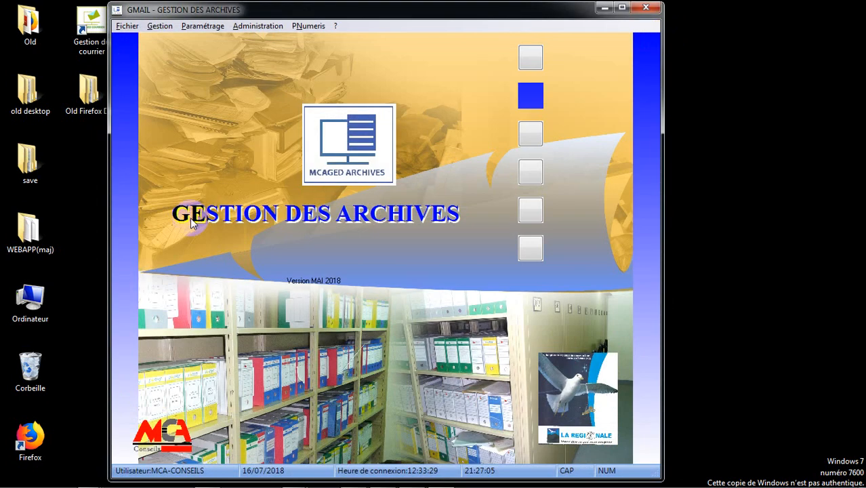
left_click(160, 26)
left_click(166, 39)
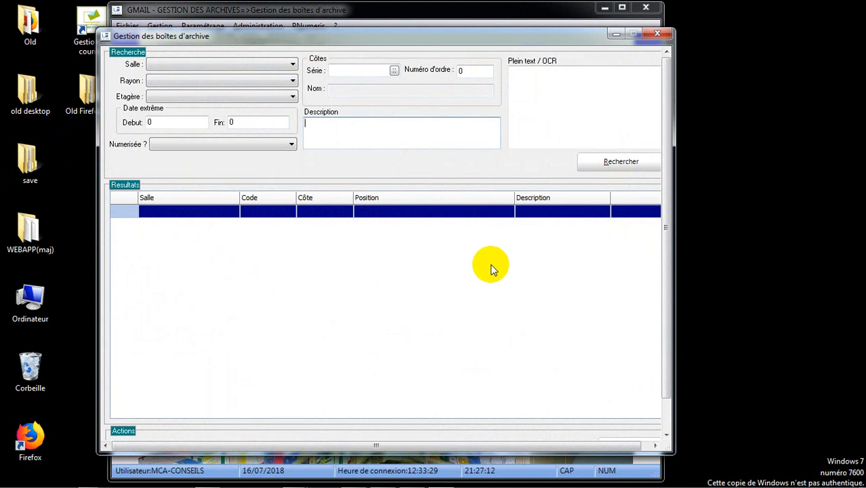
left_click_drag(673, 450, 686, 474)
left_click(655, 447)
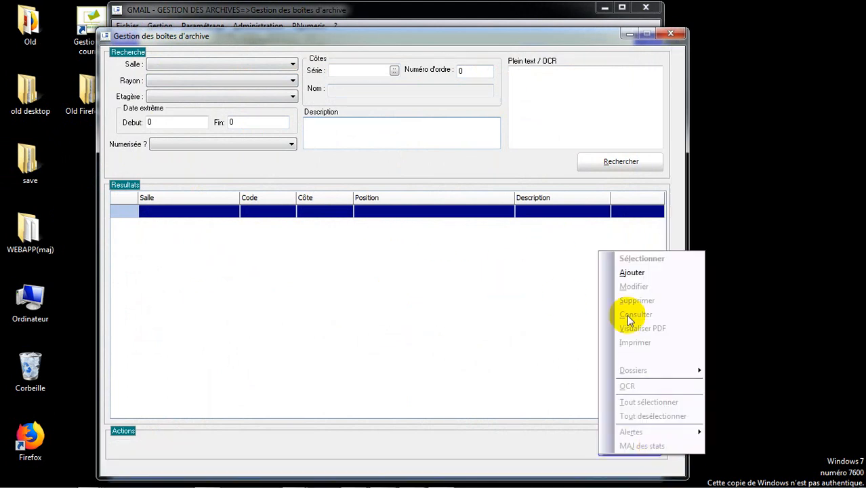
left_click(423, 283)
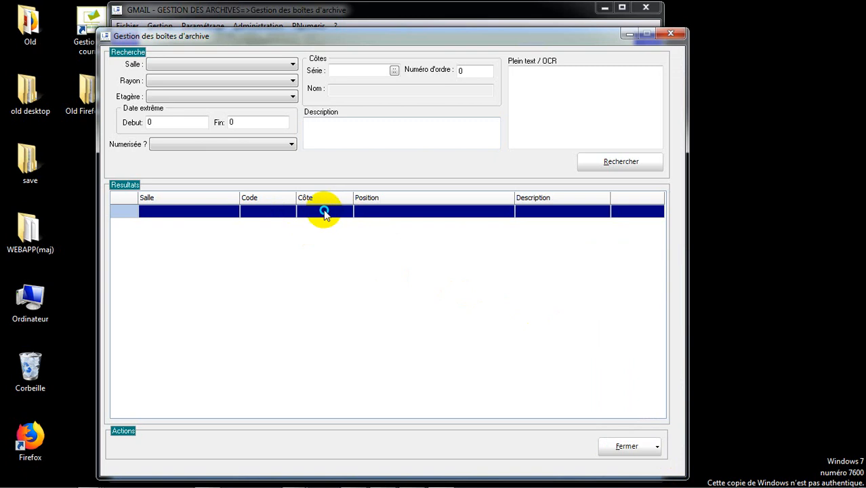
Start adding another archive box with the code JC16072018.
right_click(324, 214)
left_click(351, 232)
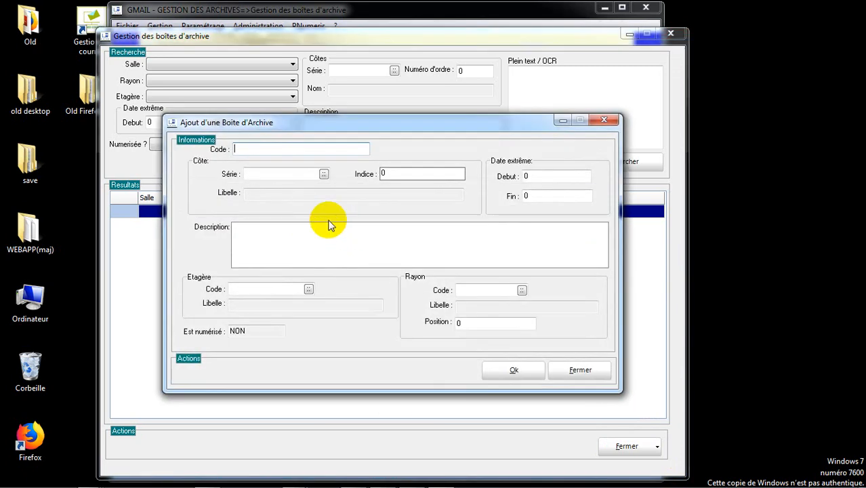
type("J")
type("C01")
type("60")
type("72018")
Insert DLA after the JC prefix so the new box's code reads JCDLA16072018.
left_click(241, 149)
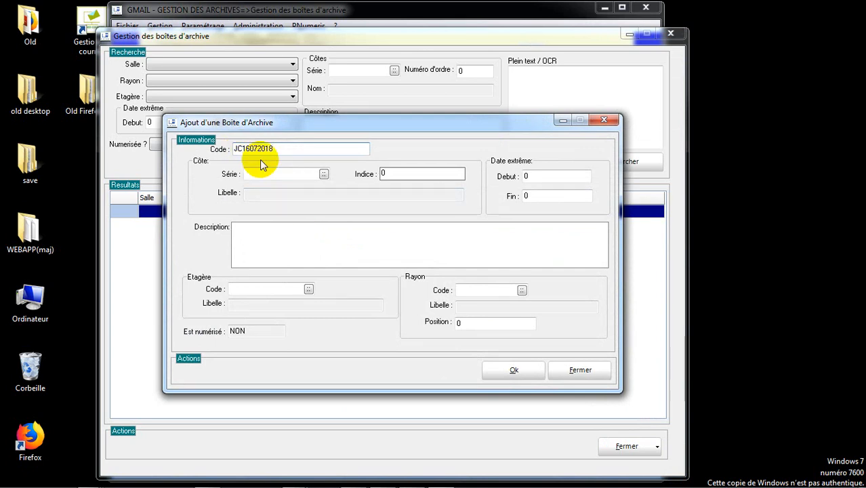
type("MKL")
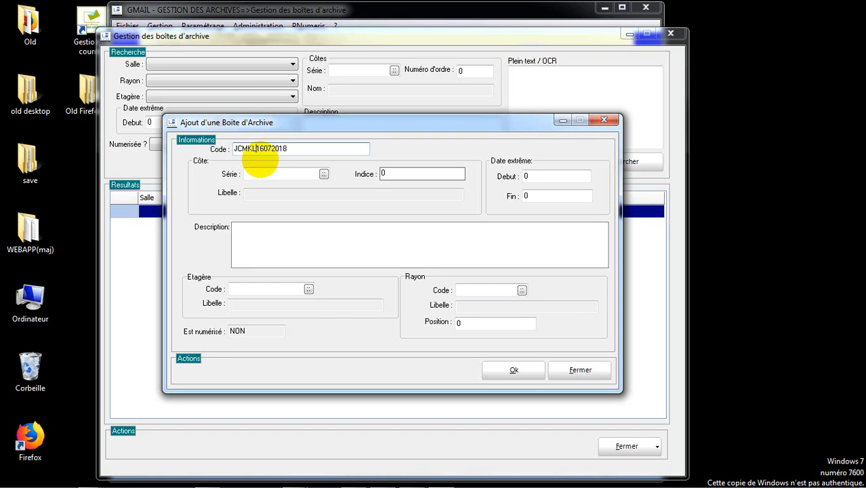
key("BackSpace")
key("BackSpace")
key("BackSpace")
type("DLA")
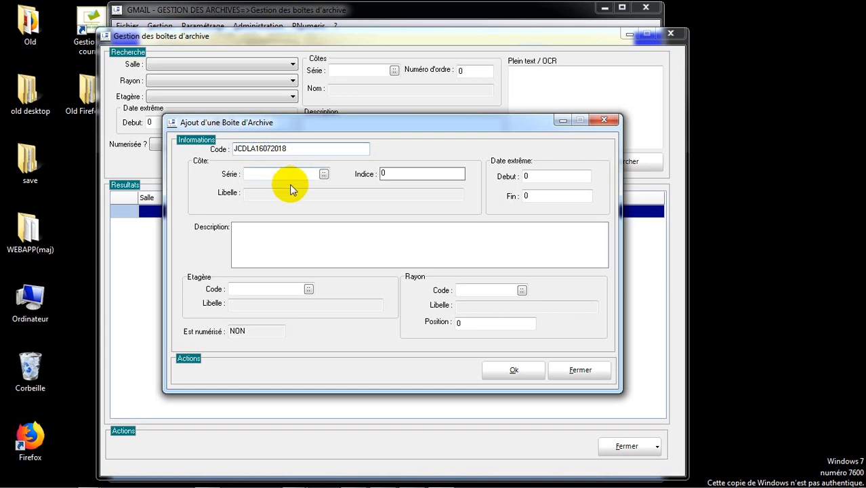
Enter the new box's description as JOURNEE COMPTABLE DOUALA 16 JUILLET 2018.
left_click(304, 237)
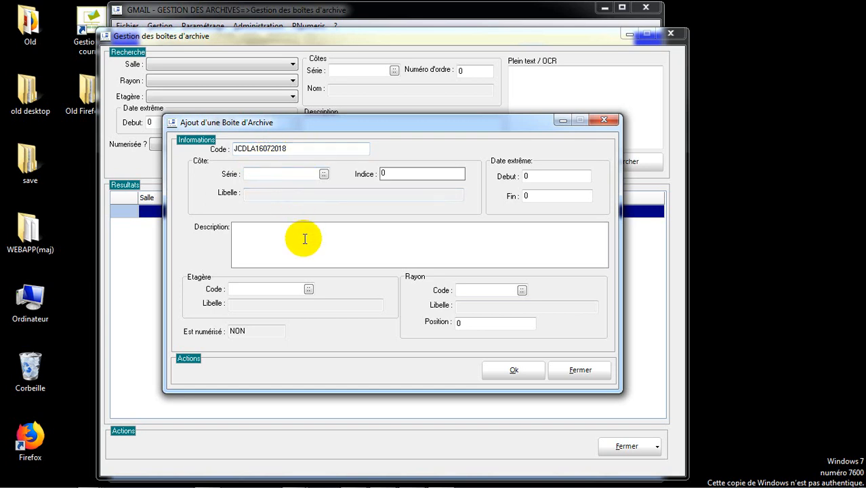
type("JOURNEE COMPTAB")
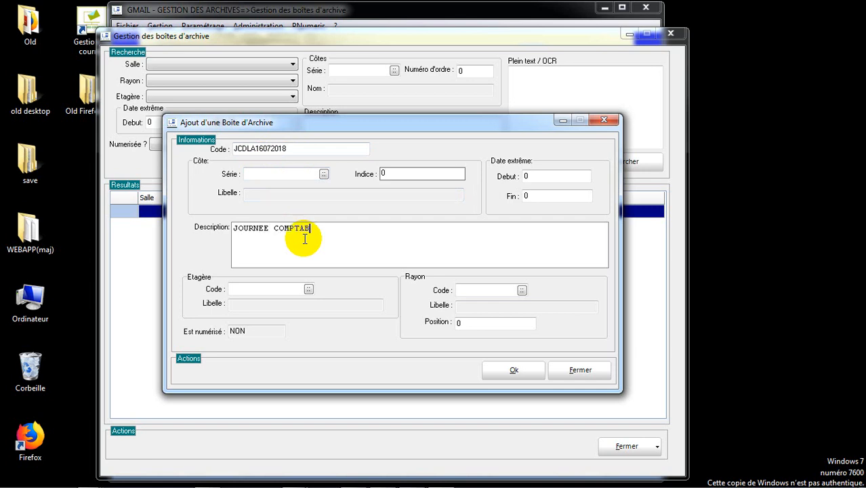
type("LE DOULA")
key("BackSpace")
key("BackSpace")
type("ALA 16 JUILE")
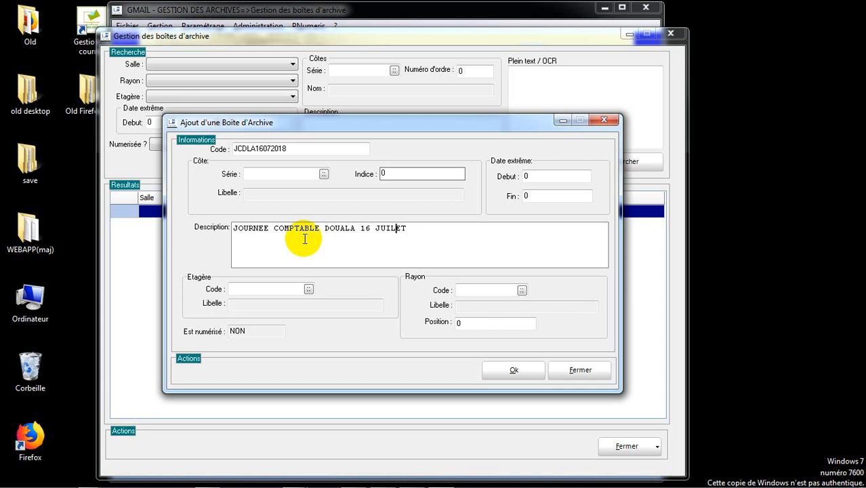
type("LET 2018")
Assign the new box to the Rayon fourre tout (SNDR1) with extreme dates 2018 to 2018 and save the record.
left_click(521, 289)
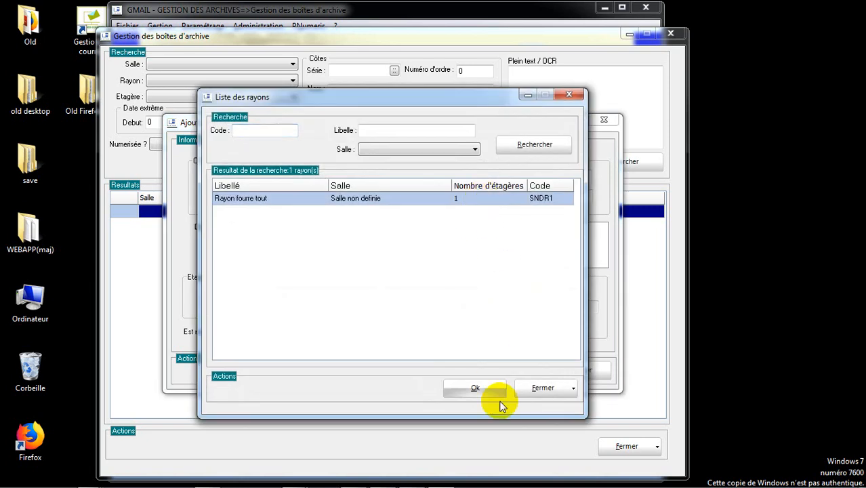
left_click(477, 388)
left_click(542, 181)
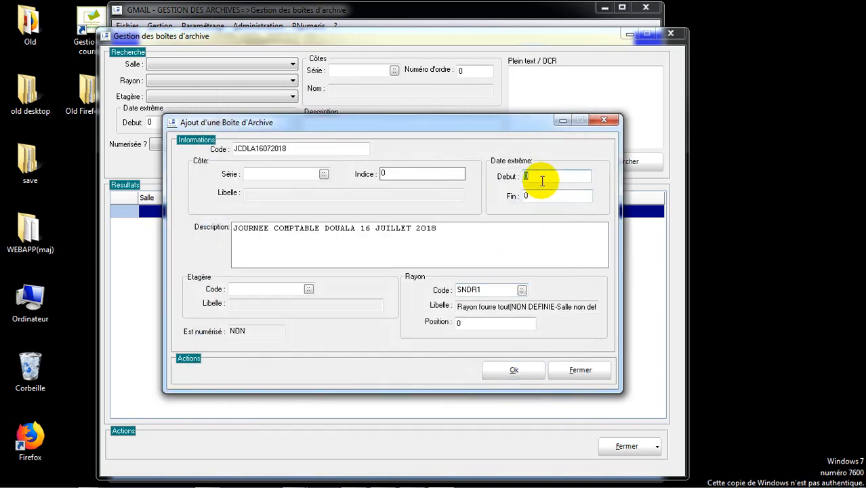
type("2018")
left_click(535, 195)
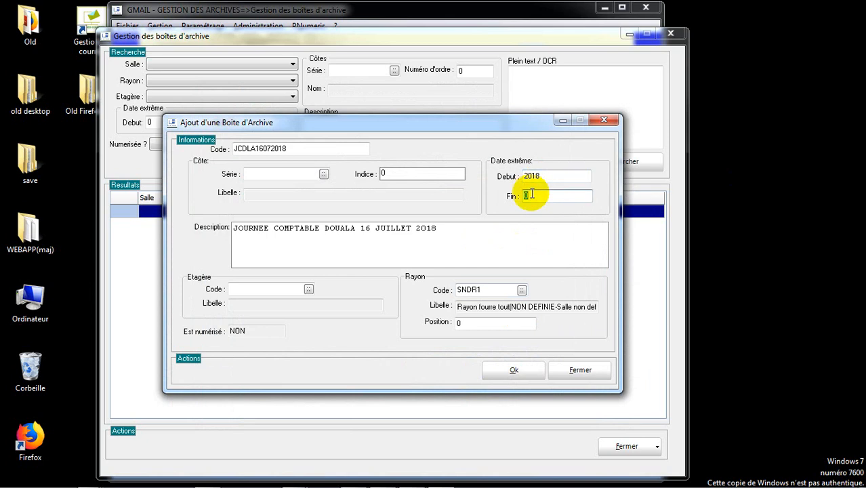
type("2018")
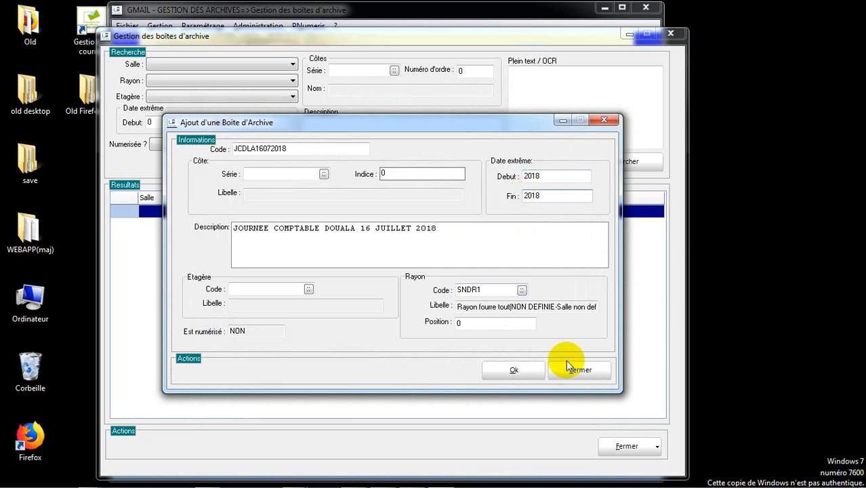
left_click(501, 370)
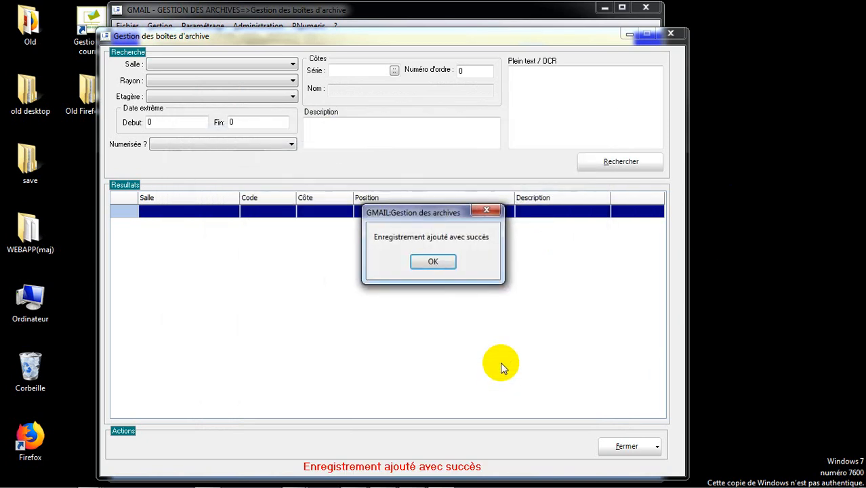
left_click(433, 263)
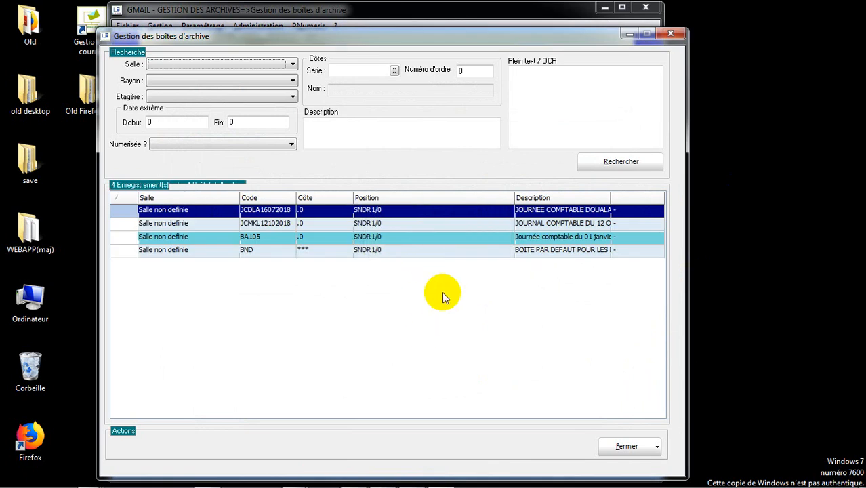
Search the archive boxes for the description DOUALA, then close the box management window.
left_click(363, 125)
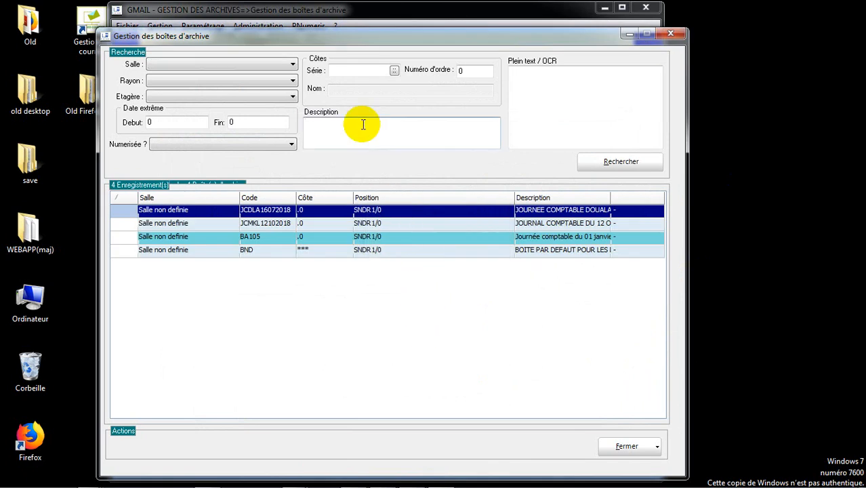
type("DOUALA")
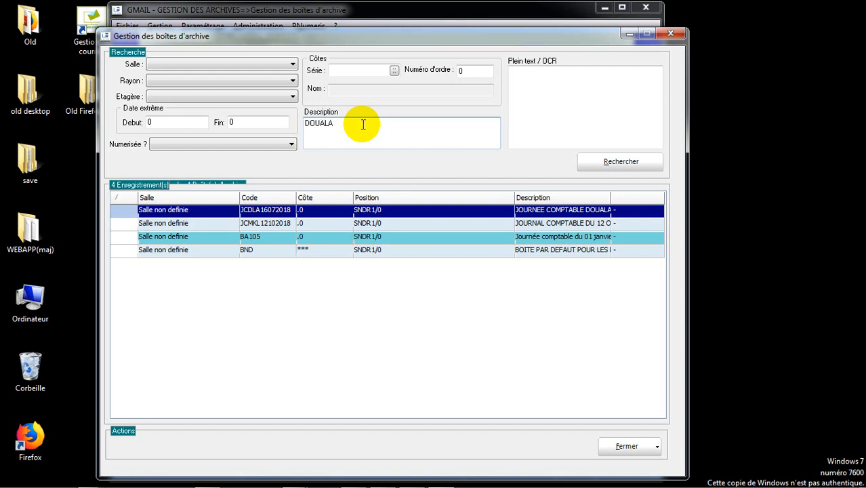
left_click(616, 162)
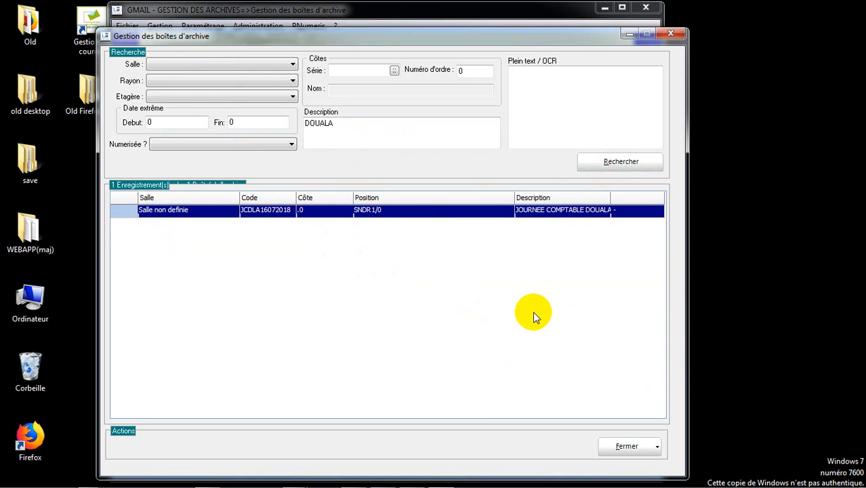
left_click(680, 37)
Reopen the archive box management window, list all boxes without any search criteria and close the window.
left_click(159, 26)
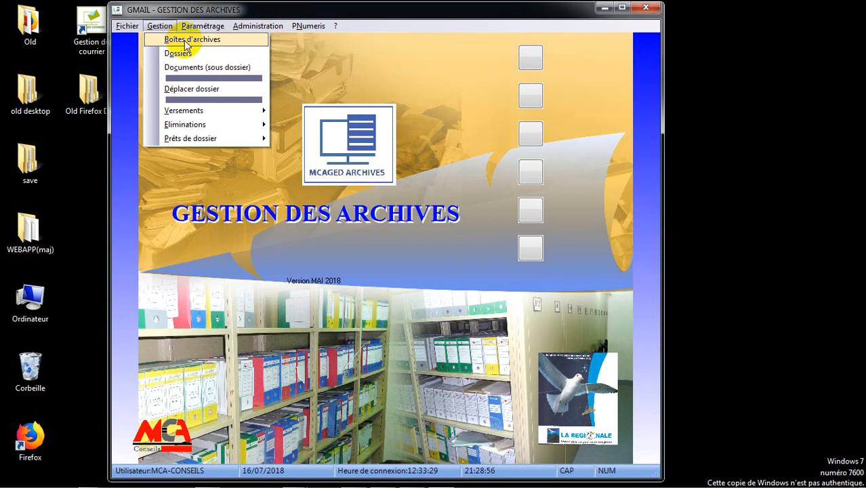
left_click(204, 41)
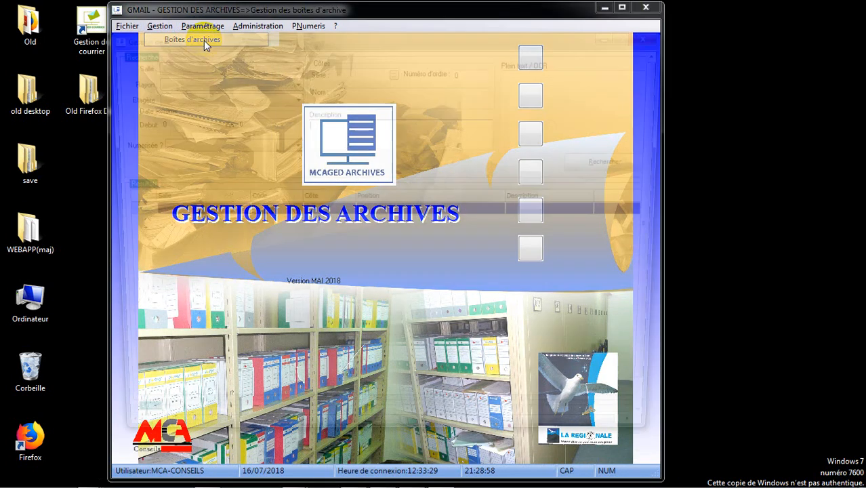
left_click(603, 156)
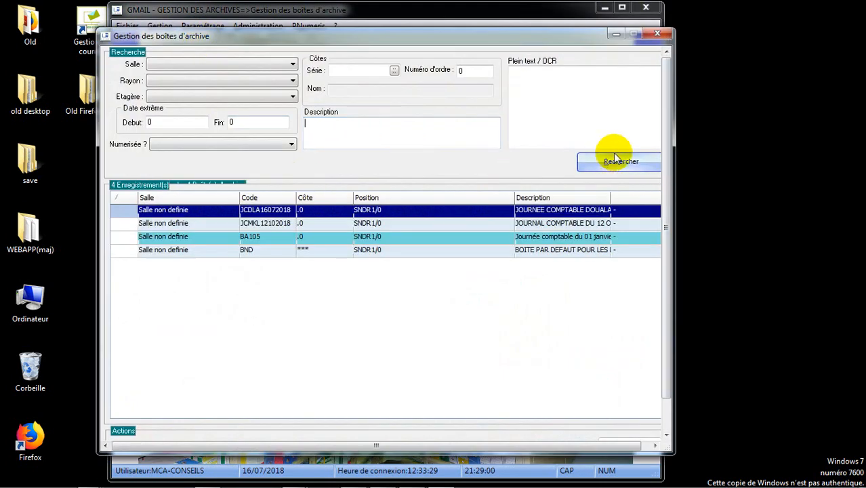
left_click(656, 33)
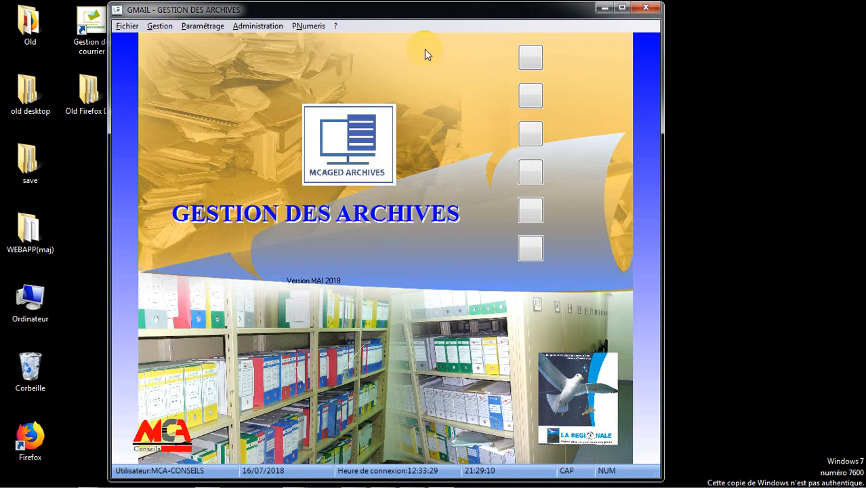
mouse_move(474, 485)
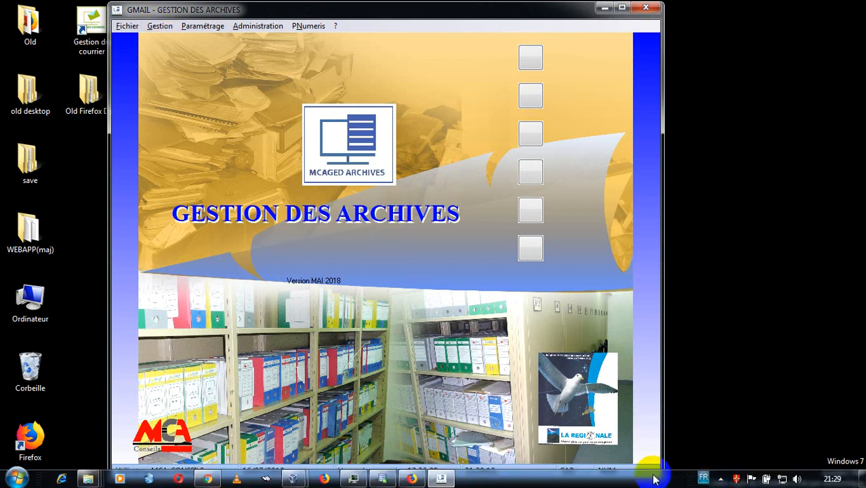